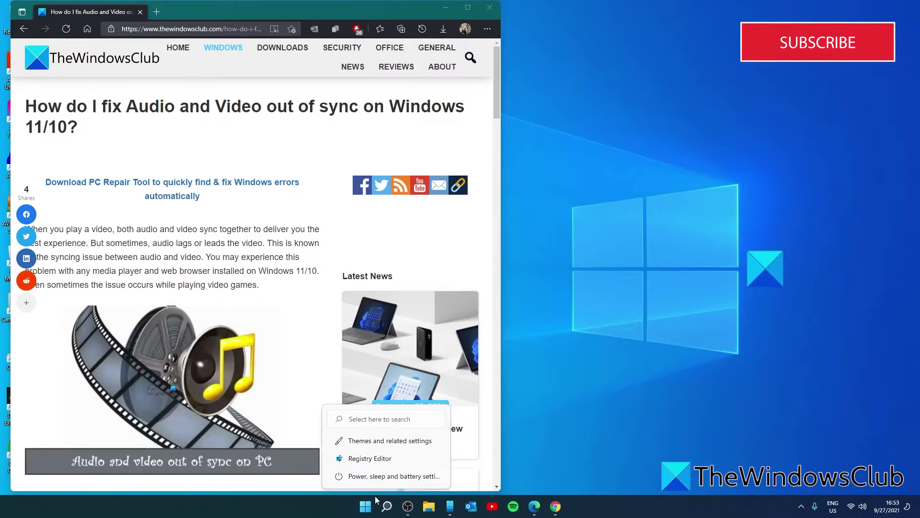
In Device Manager, search automatically for a newer NVIDIA GeForce GTX 1650 SUPER driver, then close Device Manager.
right_click(365, 506)
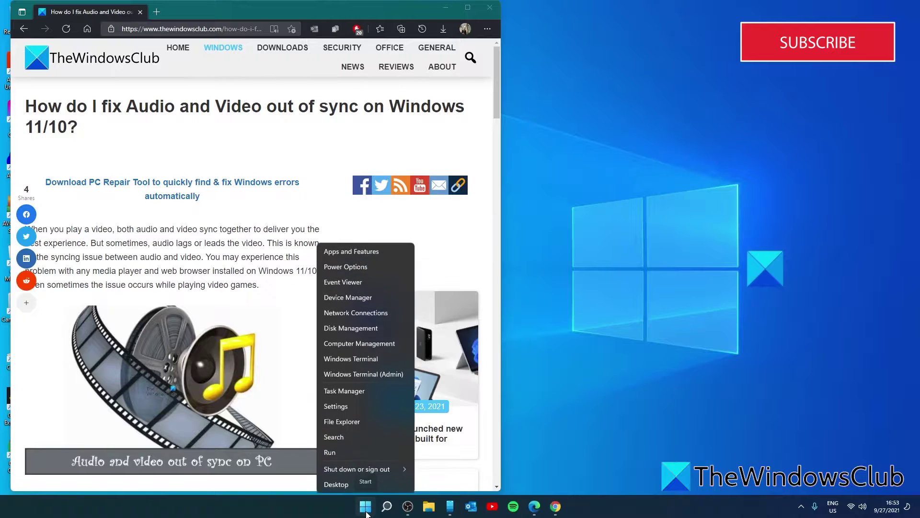
click(369, 300)
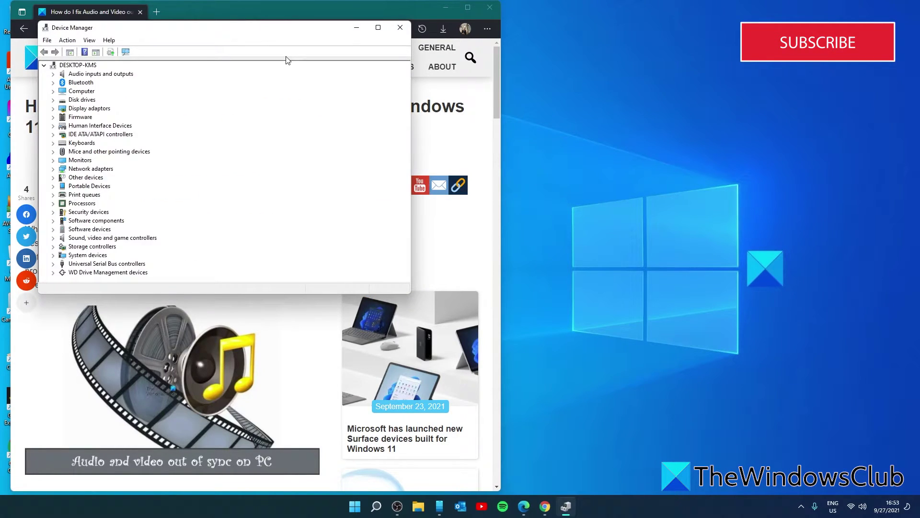
drag(275, 27, 621, 147)
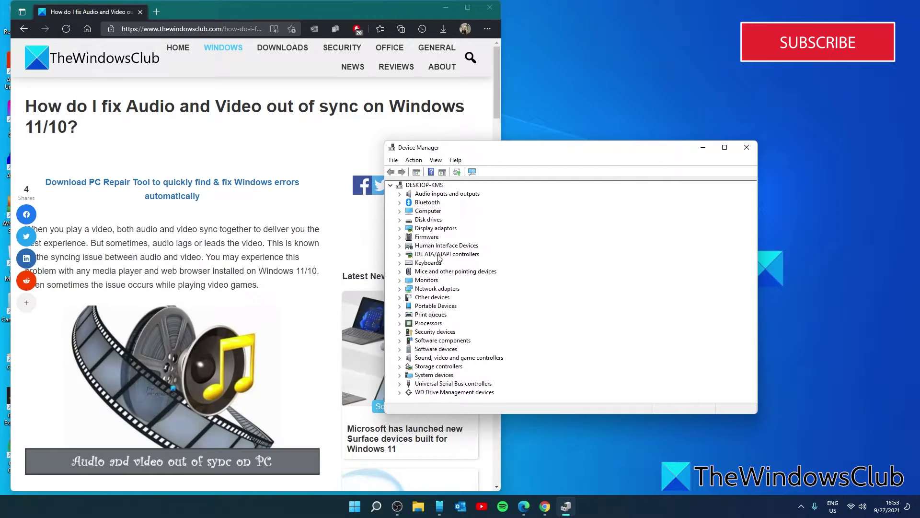
click(400, 229)
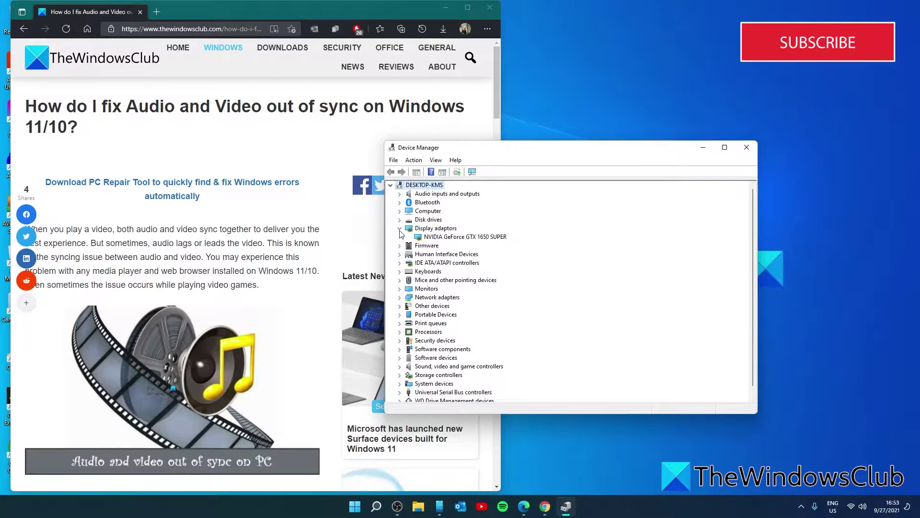
click(450, 238)
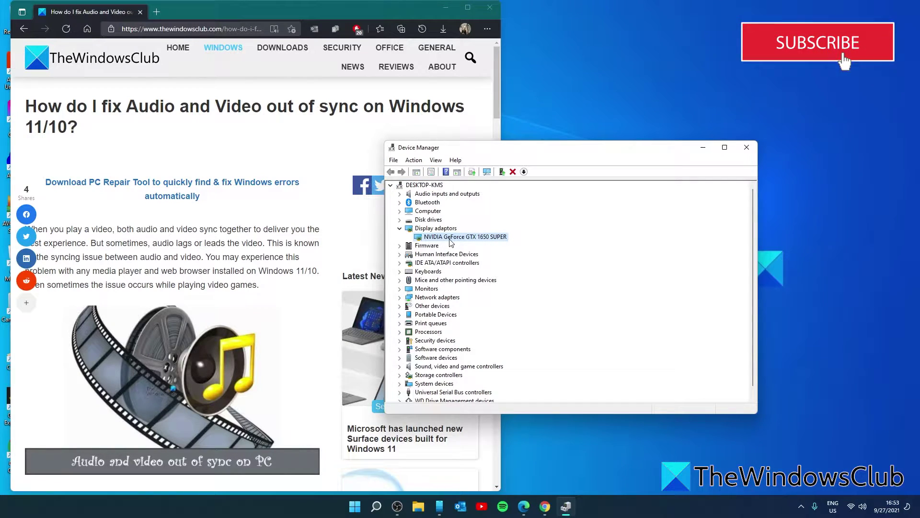
right_click(459, 242)
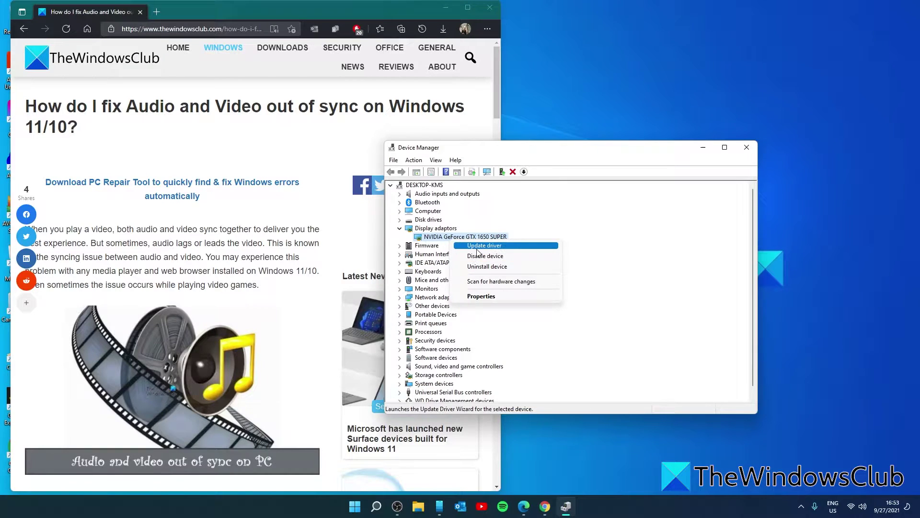
click(477, 248)
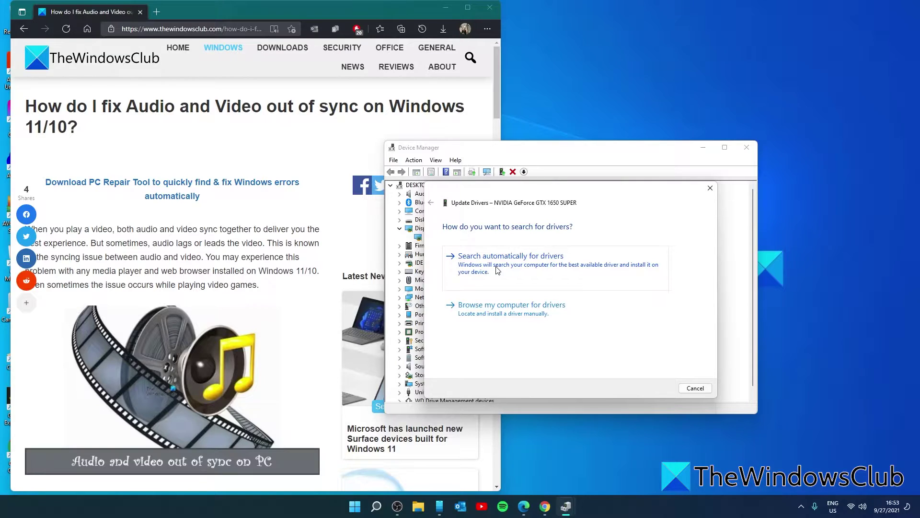
click(498, 270)
click(680, 388)
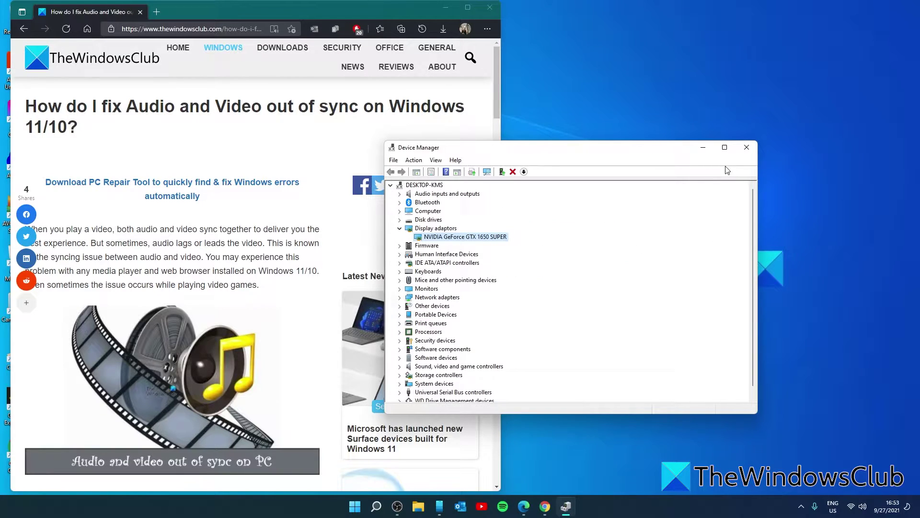
click(747, 148)
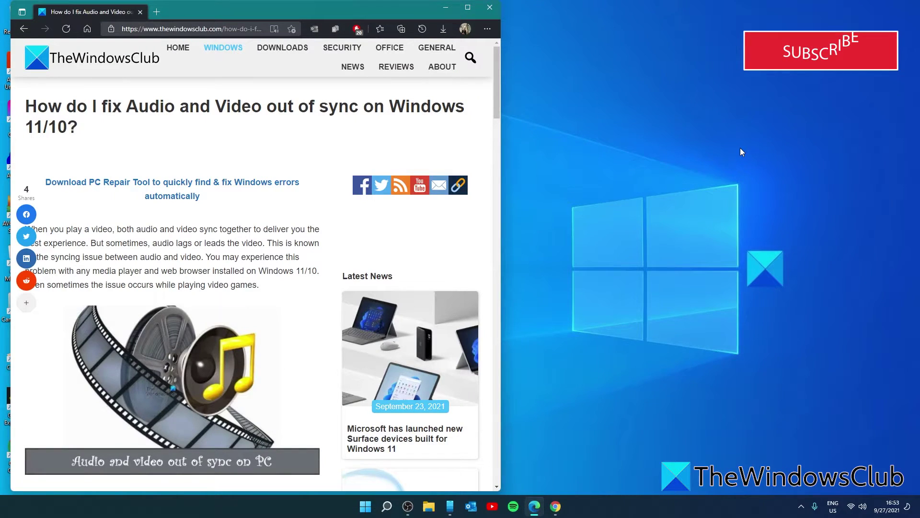
Open the Sound settings from Control Panel's Hardware and Sound.
click(387, 506)
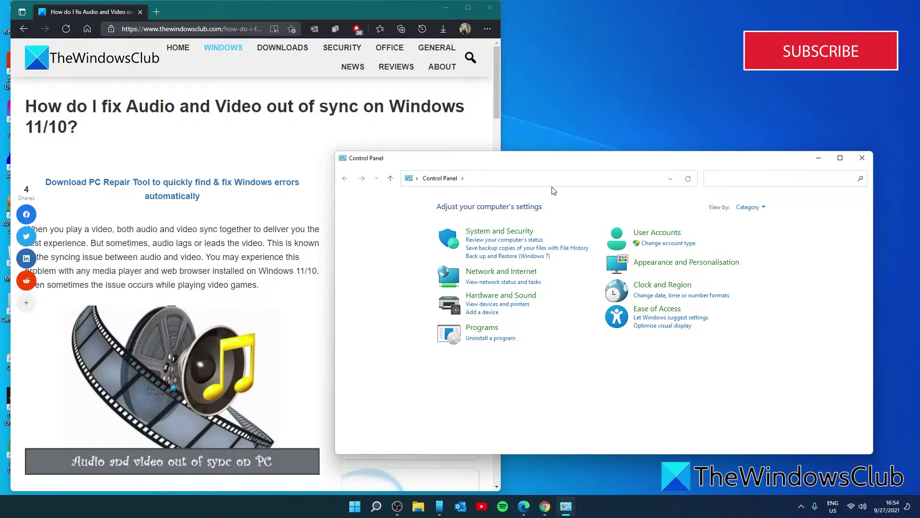
click(511, 297)
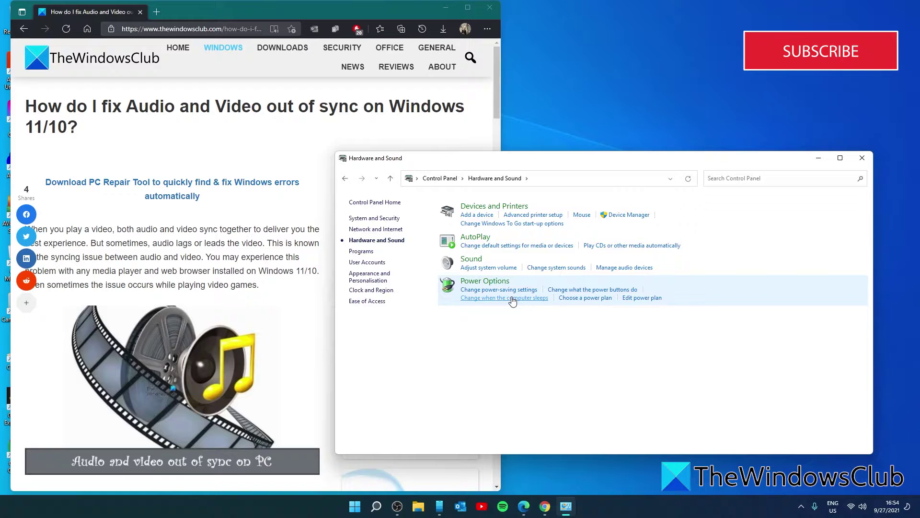
click(472, 262)
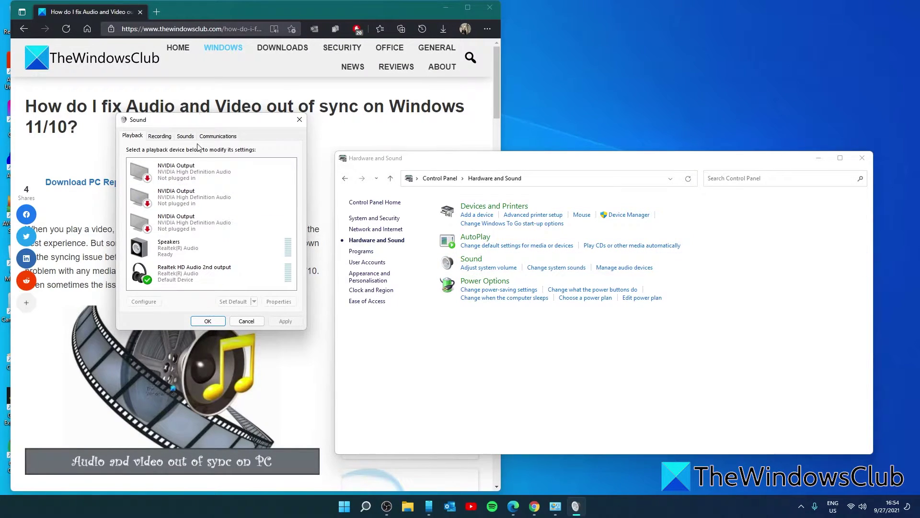
Review the Realtek HD Audio 2nd output's Advanced default sample-rate formats, then close both dialogs.
click(205, 281)
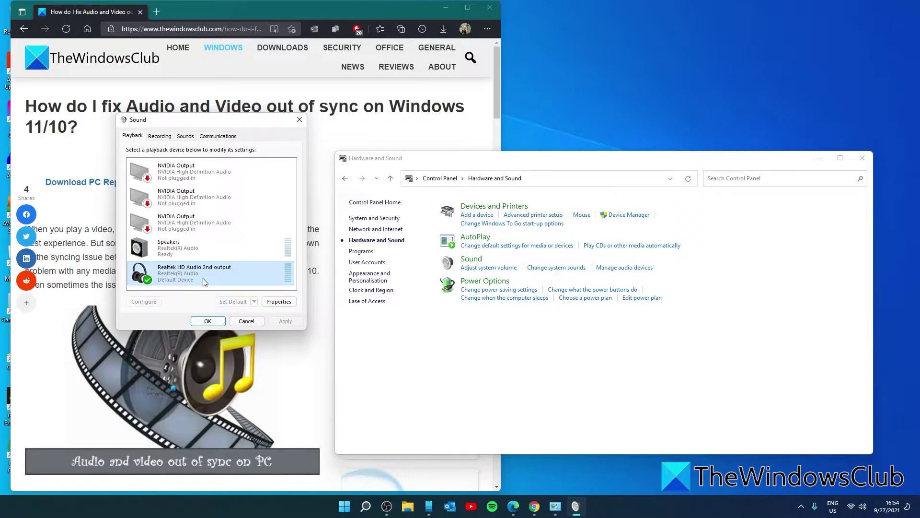
right_click(204, 280)
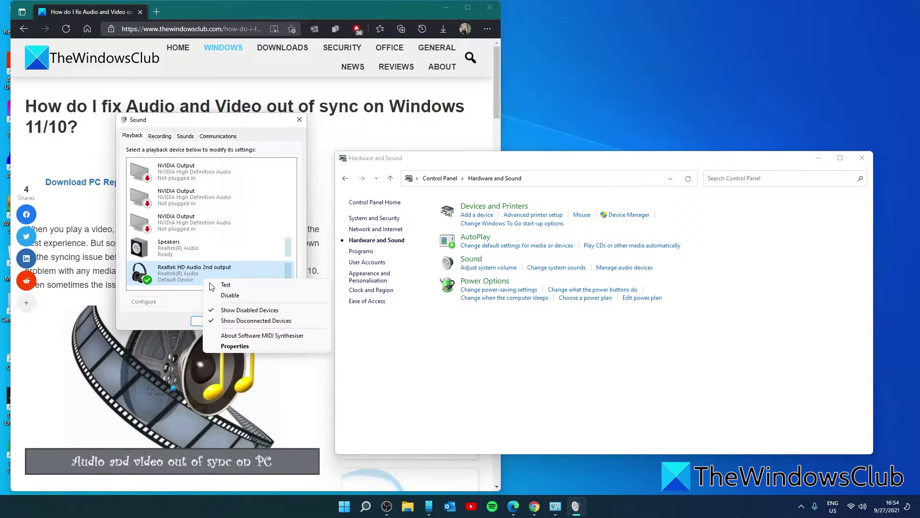
click(237, 346)
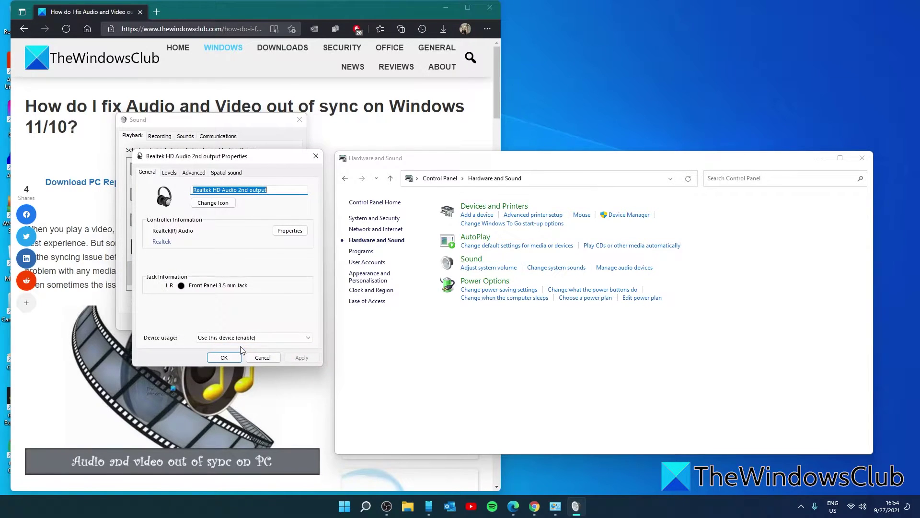
click(194, 173)
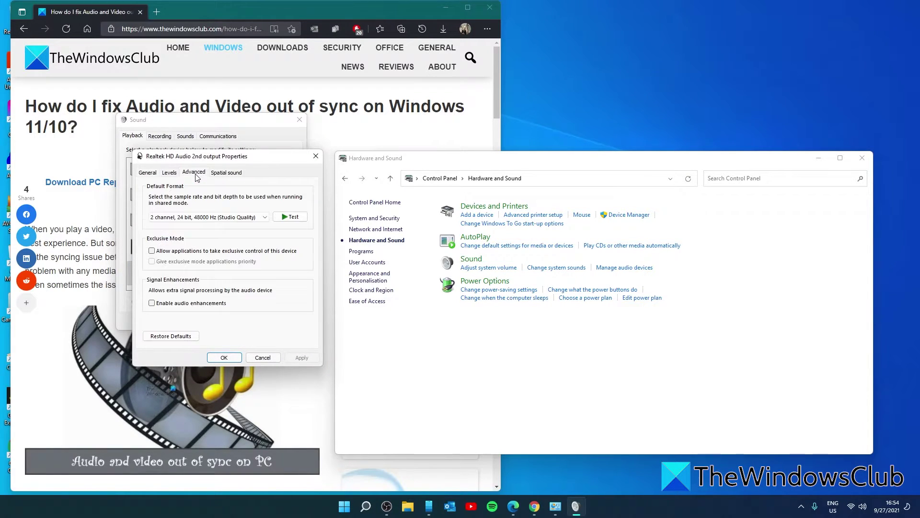
click(266, 218)
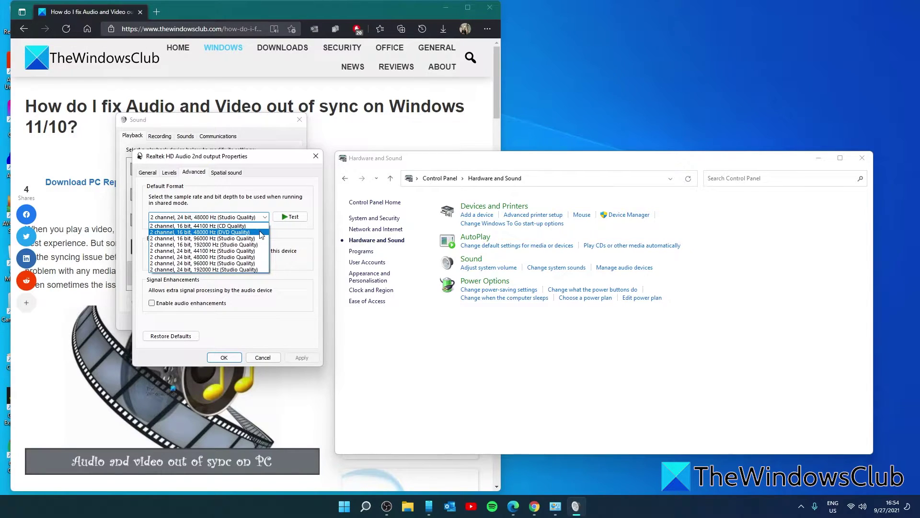
click(316, 156)
click(316, 156)
click(300, 120)
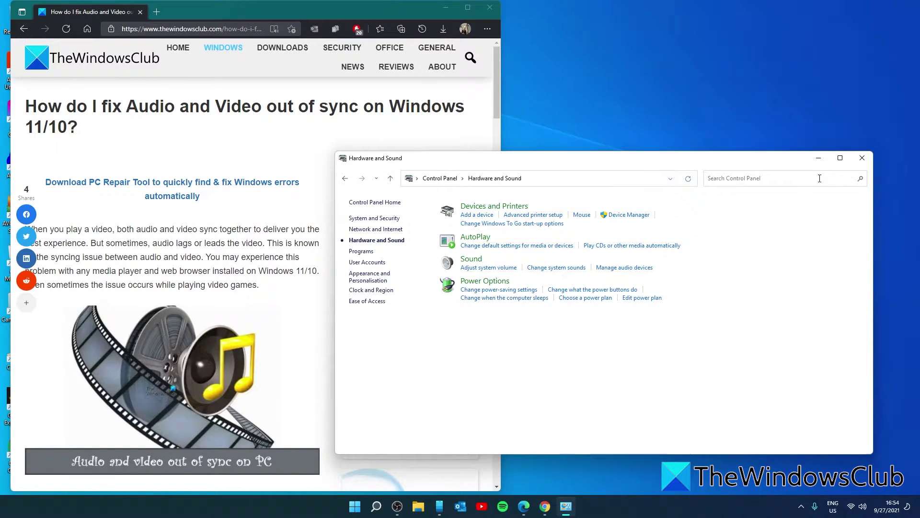
Reopen the Sound playback devices window through Hardware and Sound.
click(859, 163)
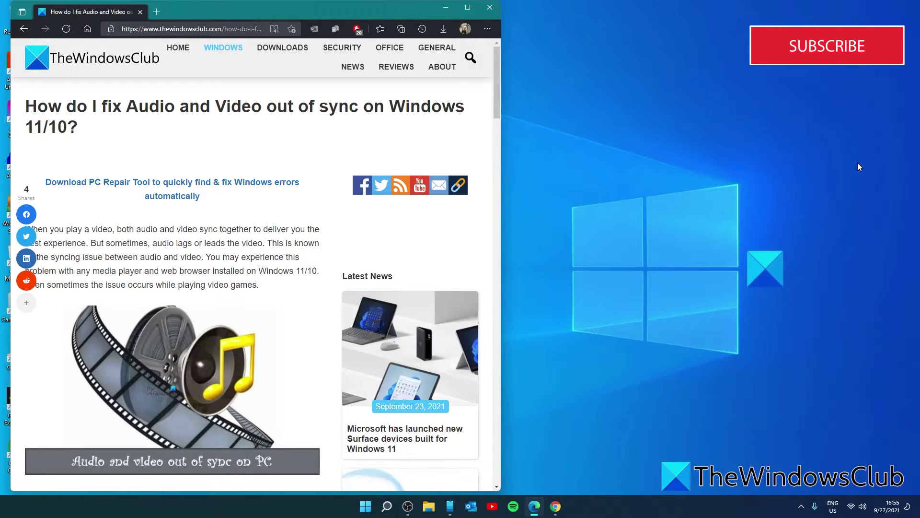
click(370, 511)
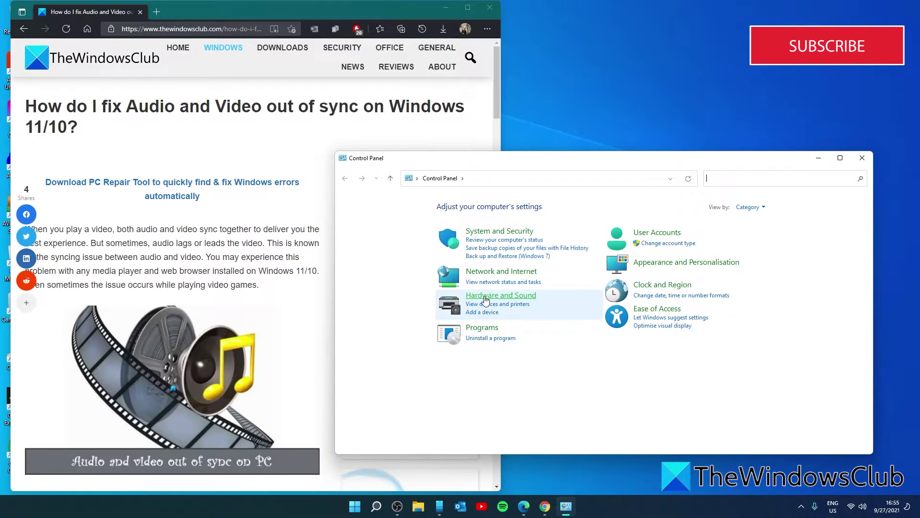
click(501, 295)
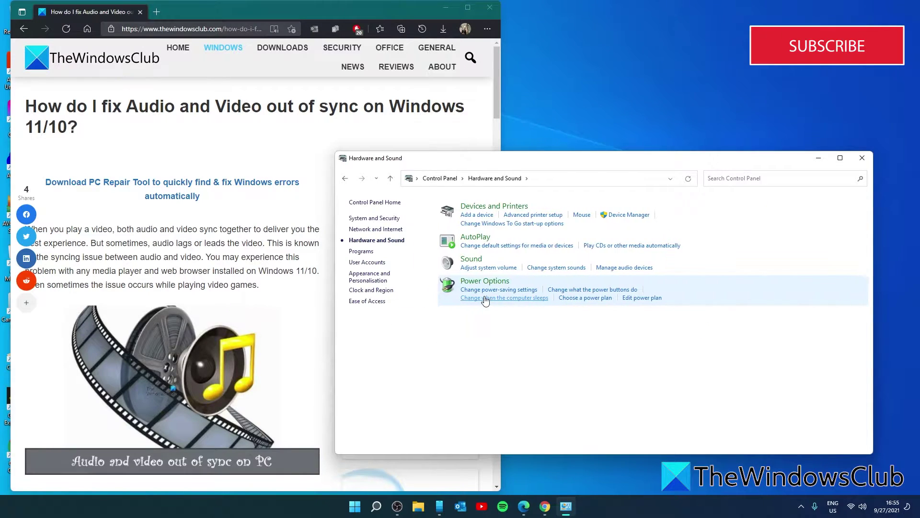
click(472, 260)
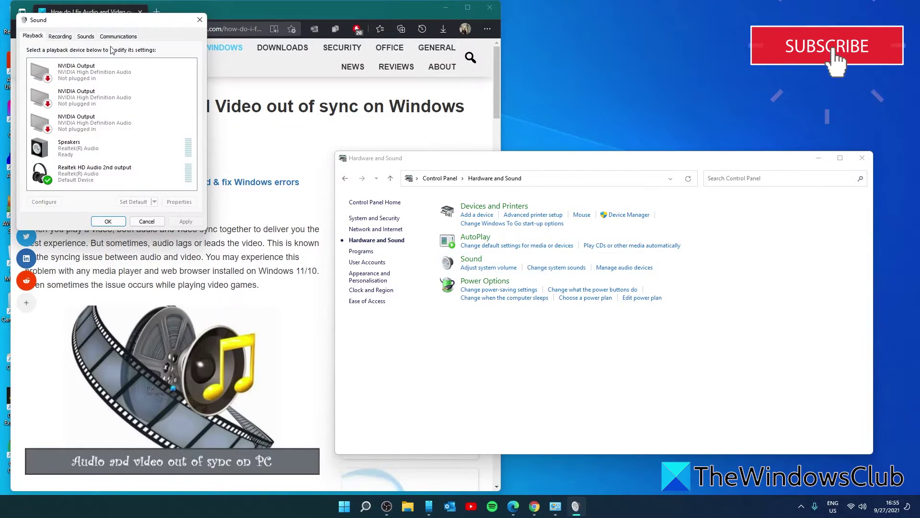
drag(120, 28, 409, 83)
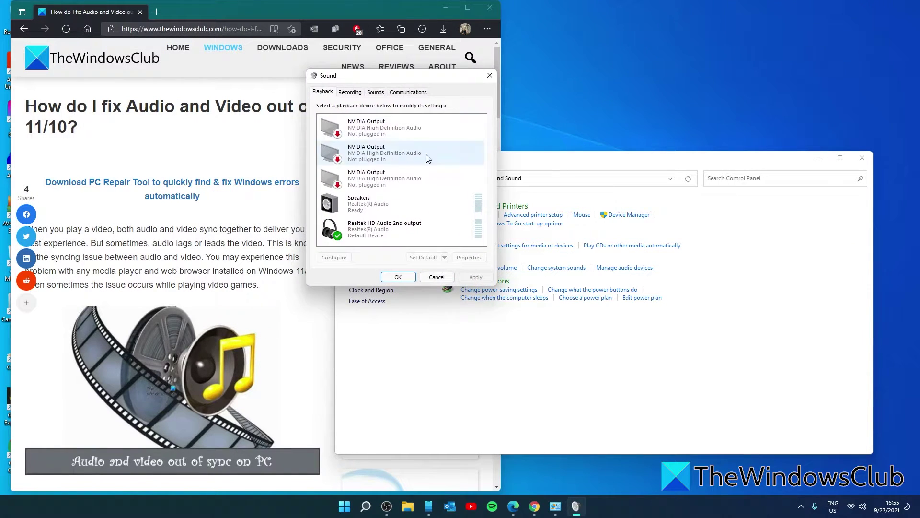
Set the Speakers' default format to 16 bit, 48000 Hz (DVD Quality) and close the sound settings.
right_click(389, 212)
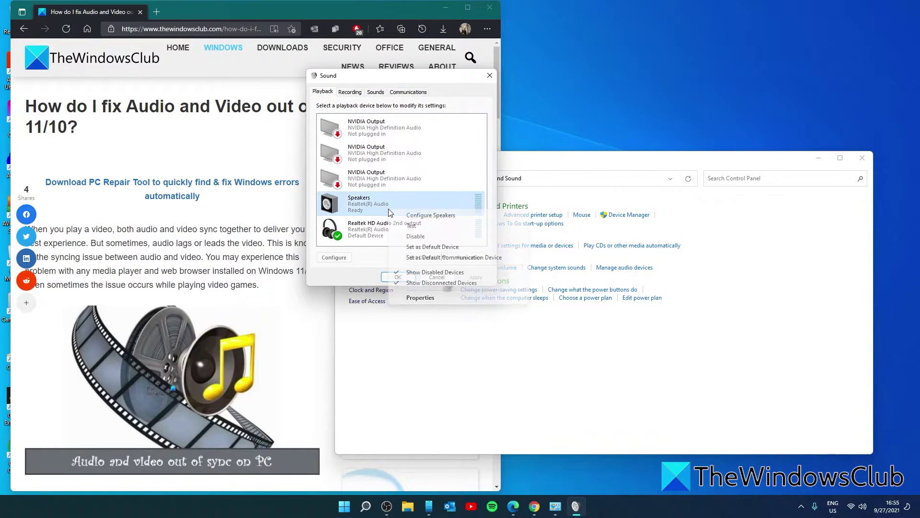
click(429, 297)
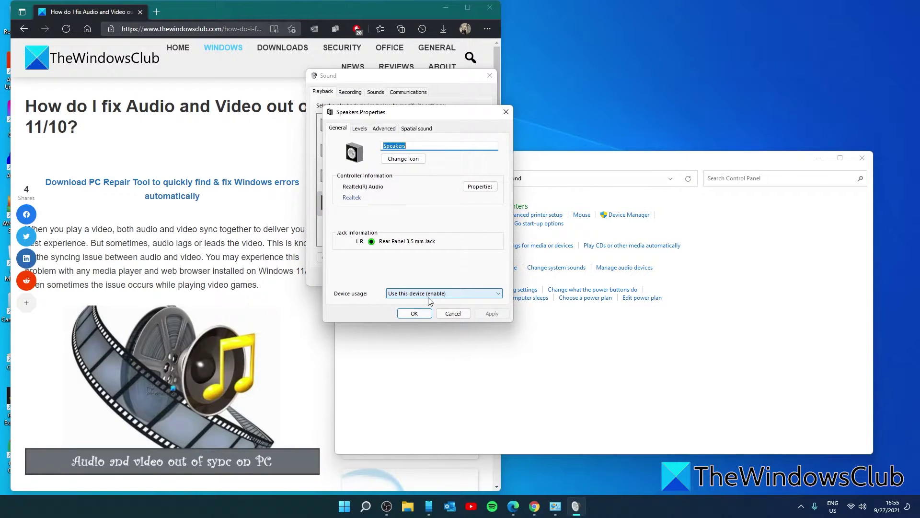
click(384, 128)
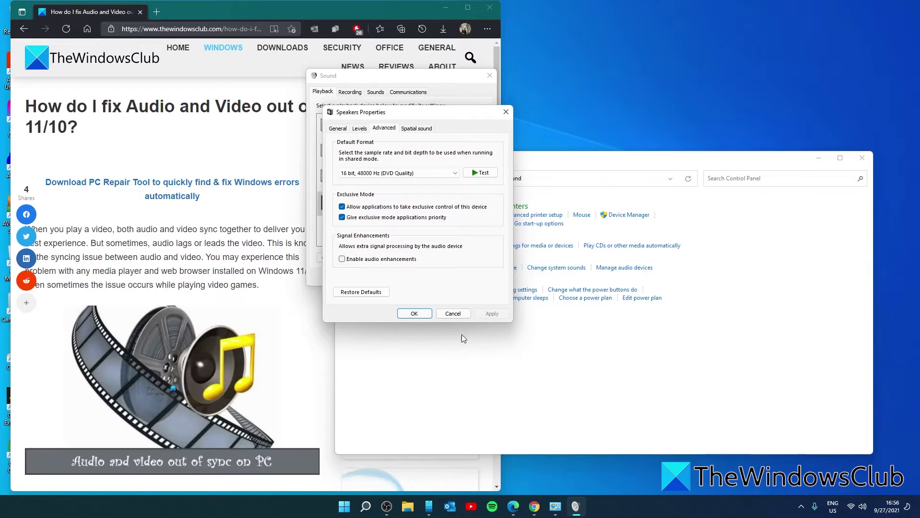
click(506, 114)
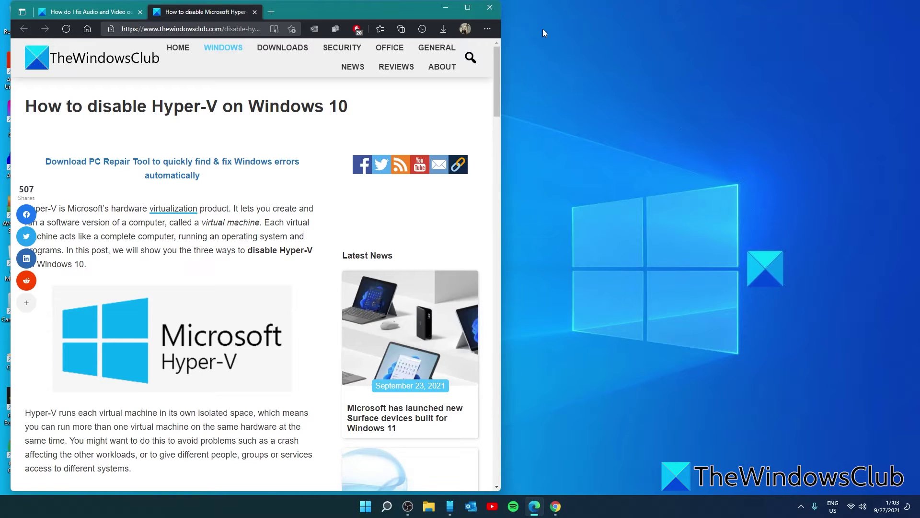
Search 'turn w' to open Windows Features and confirm Windows Hypervisor Platform and Virtual Machine Platform stay unchecked.
click(388, 506)
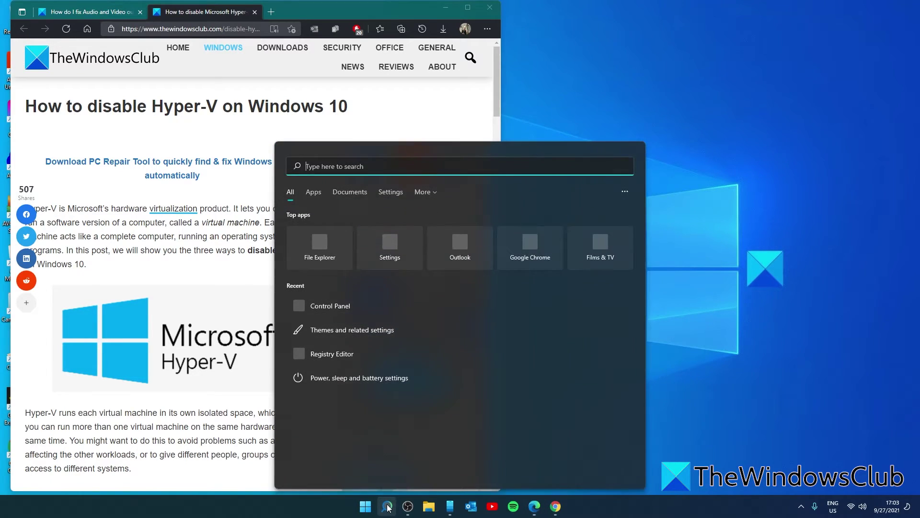
text(turn windows features on or off)
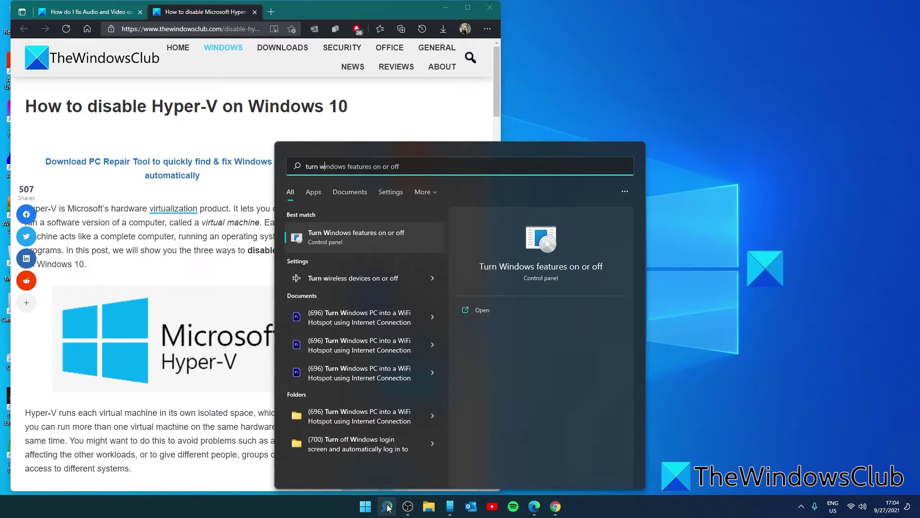
click(555, 266)
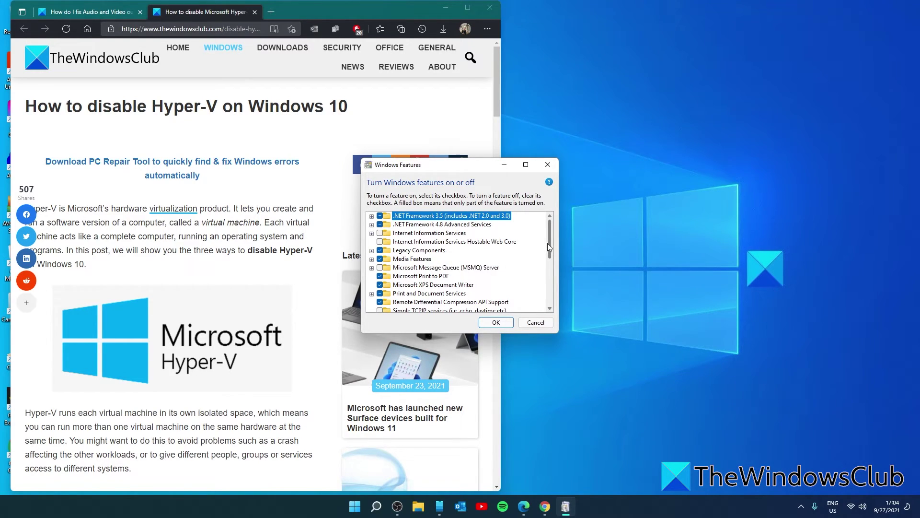
drag(548, 243, 548, 268)
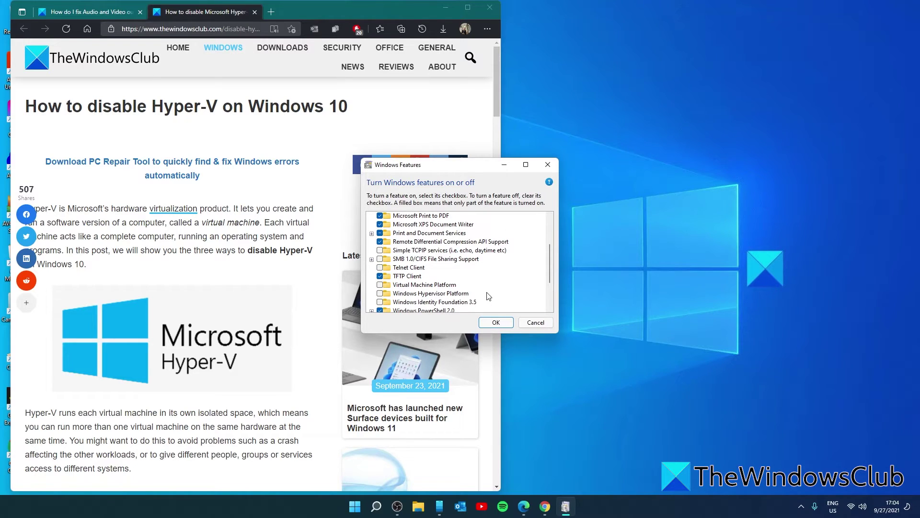
mouse_move(472, 294)
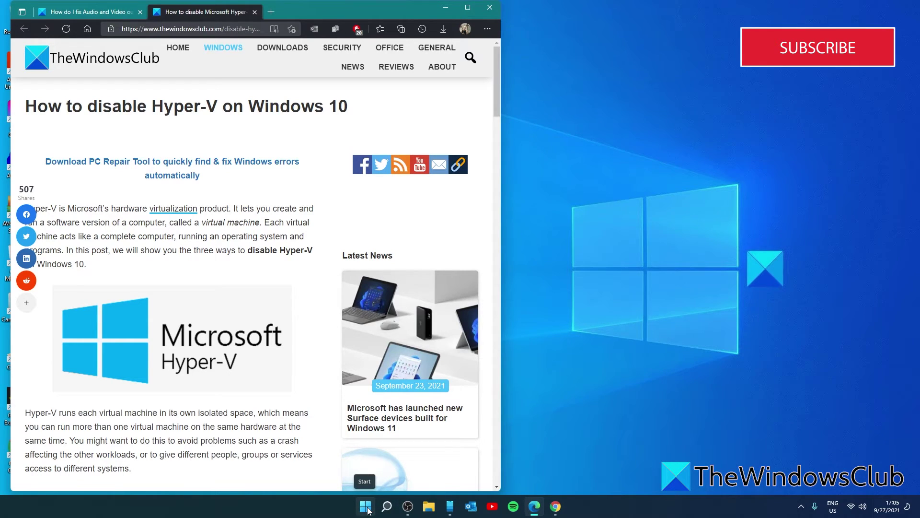
Go to Power Options > Choose what the power buttons do and unlock the shut-down settings, including fast start-up.
mouse_move(386, 506)
click(412, 472)
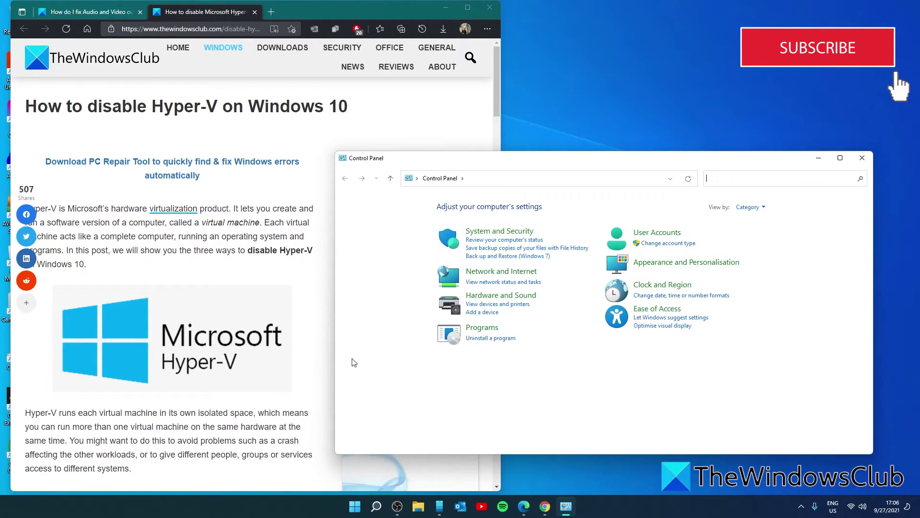
click(464, 179)
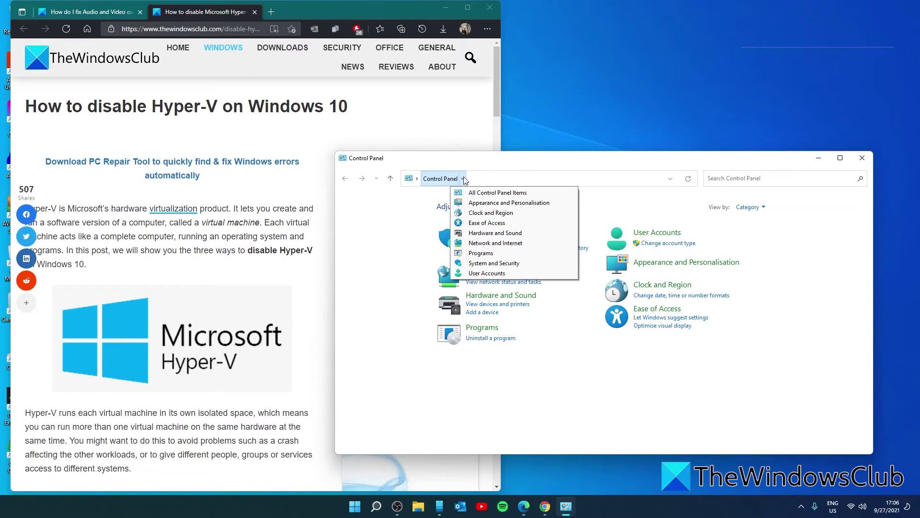
click(471, 192)
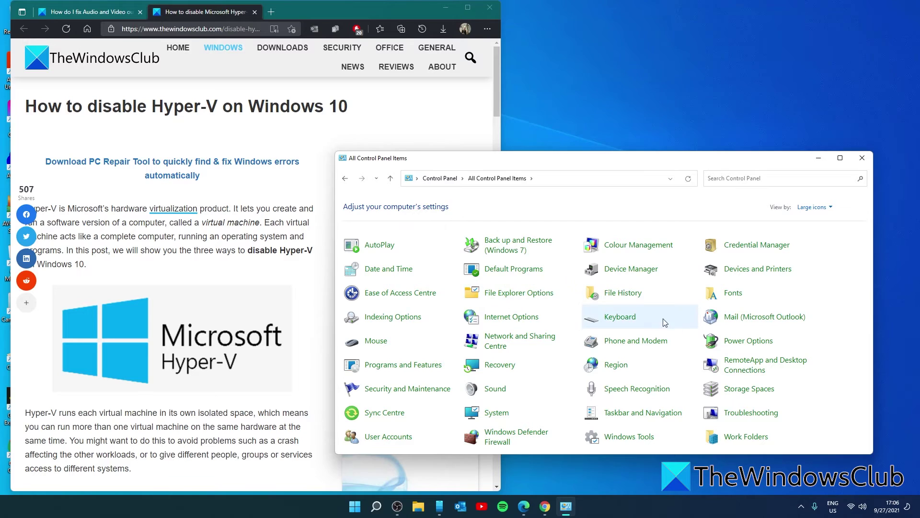
click(731, 346)
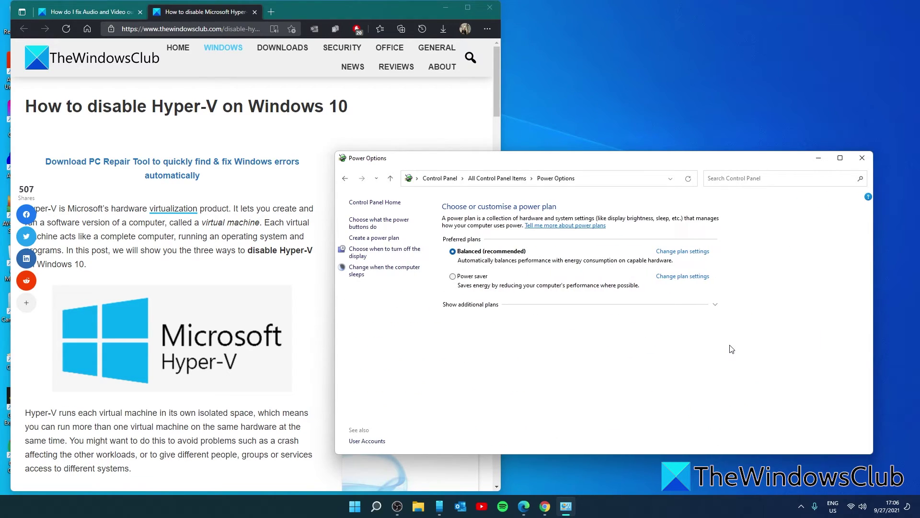
click(367, 226)
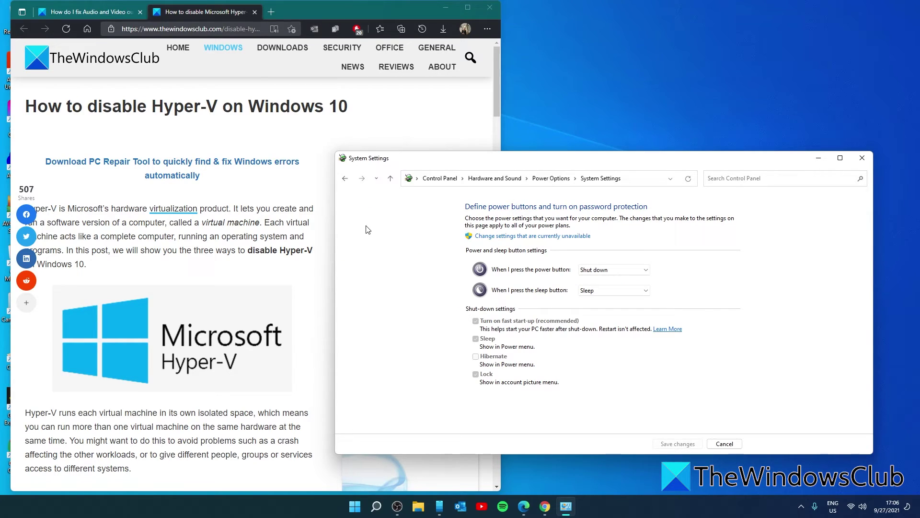
click(567, 237)
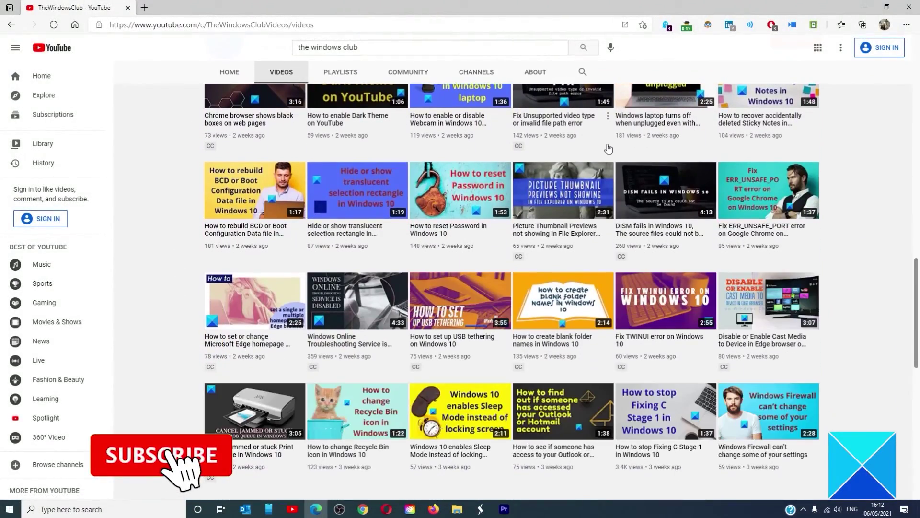
scroll(608, 148, up, 8)
scroll(608, 150, up, 10)
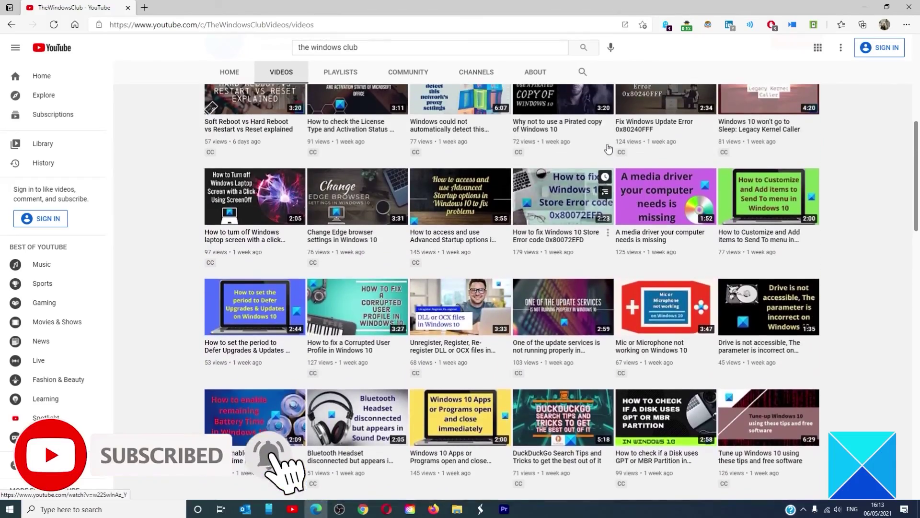